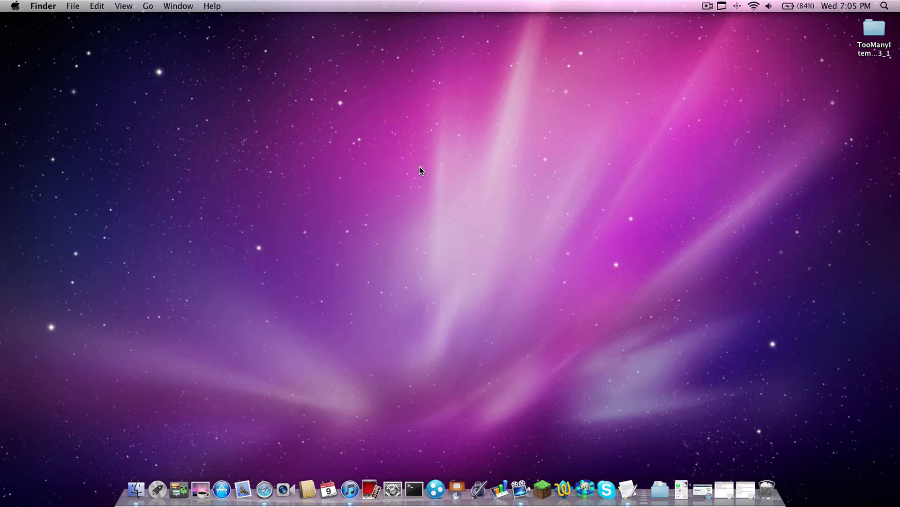
Step: Restore the TMI Minecraft (Windows) steps document and select its eight install steps to review them
click(735, 489)
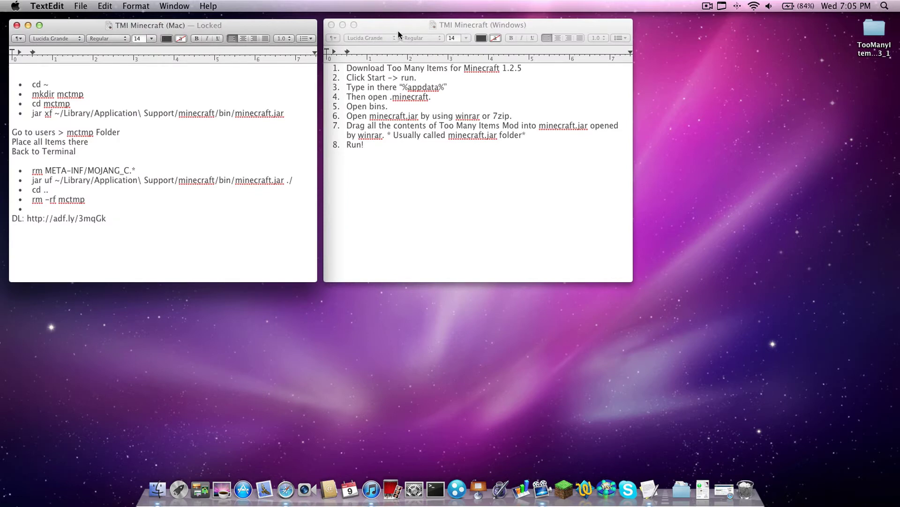
drag(406, 28, 401, 29)
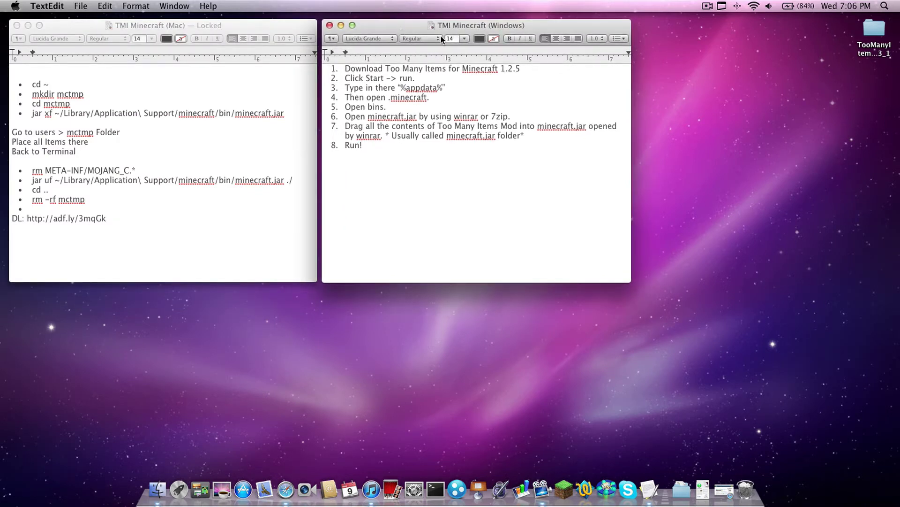
drag(386, 147, 337, 102)
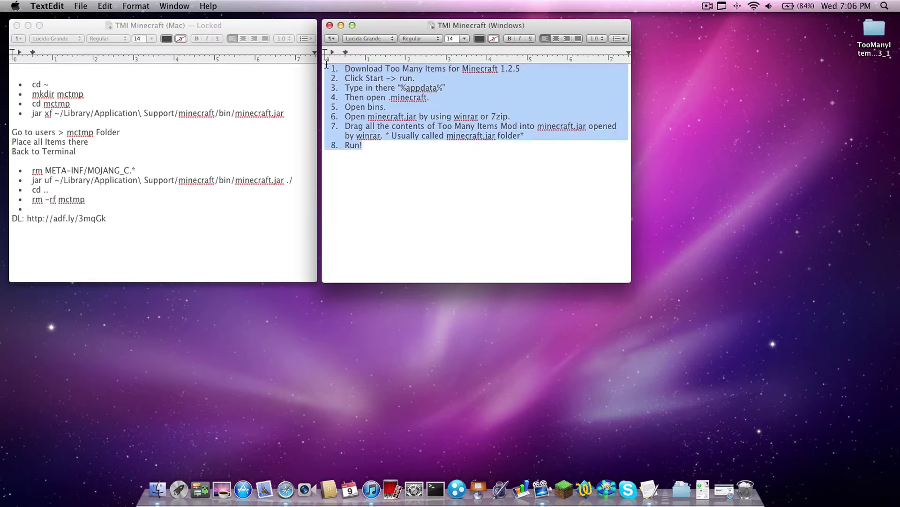
click(375, 153)
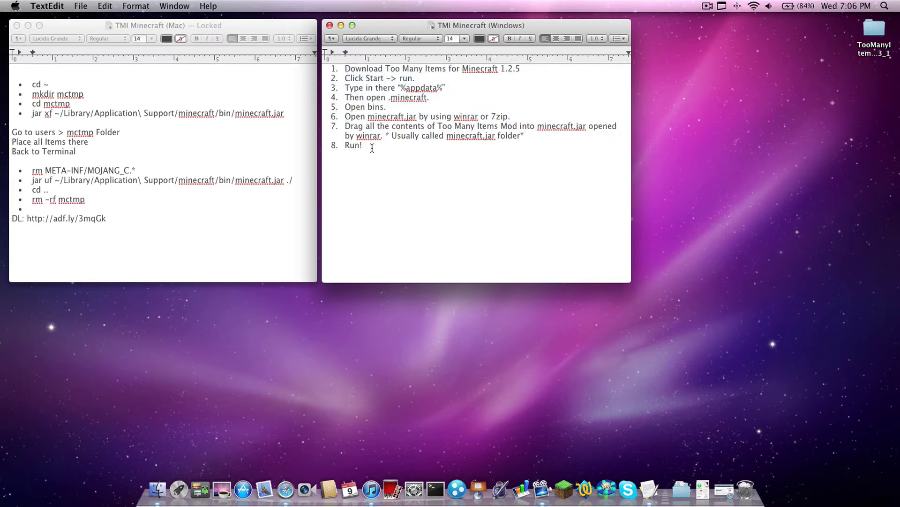
drag(370, 147, 314, 62)
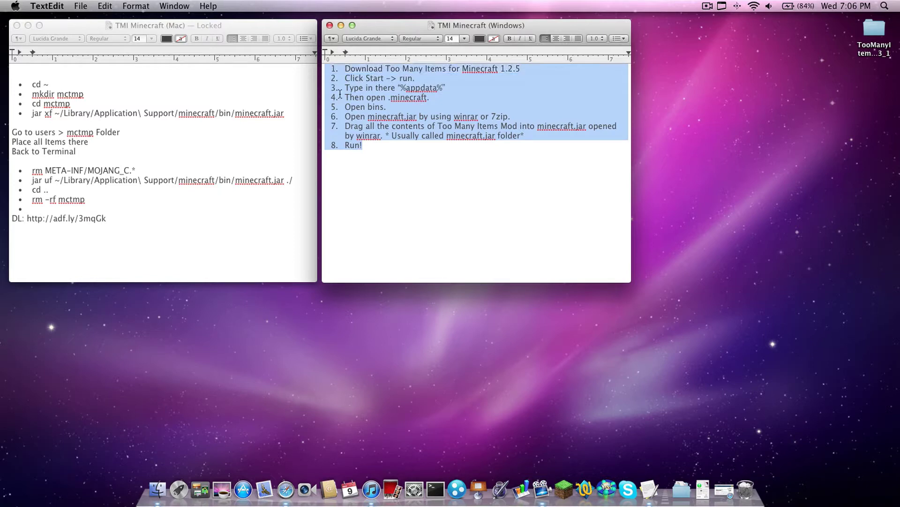
Step: Quick-look the TooManyItems desktop folder, then return to the Windows steps beside the Mac list
click(388, 160)
click(877, 35)
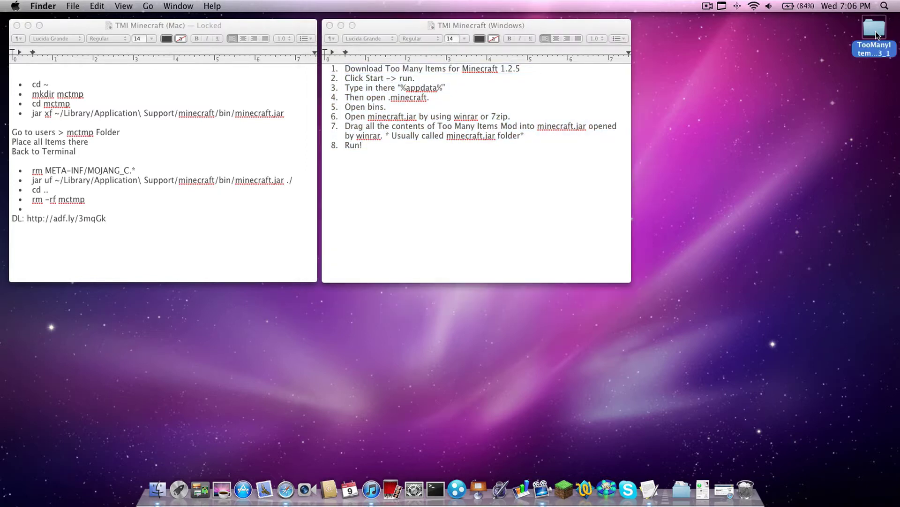
key(space)
key(space)
click(575, 171)
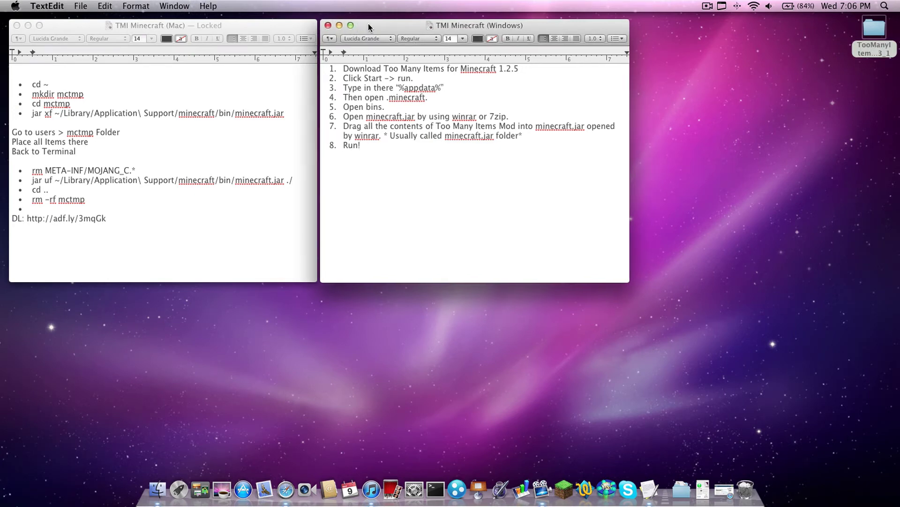
drag(370, 24, 362, 23)
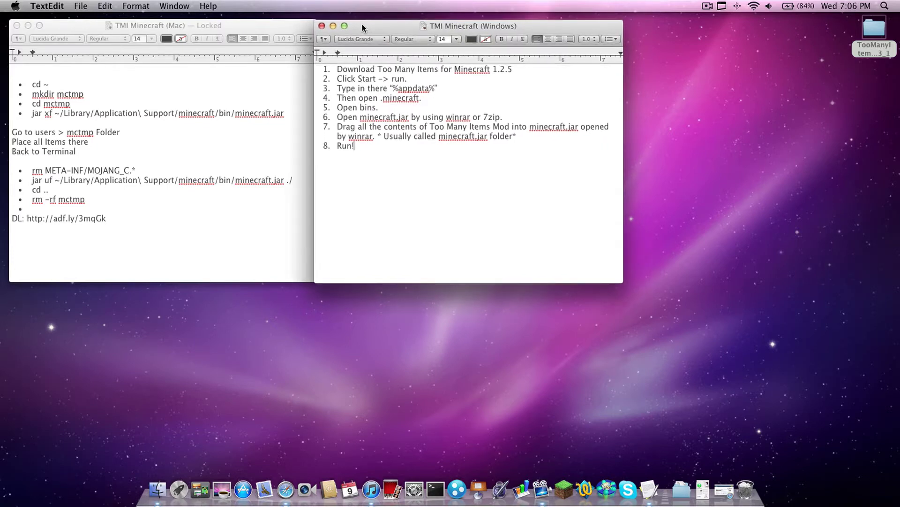
drag(362, 23, 372, 22)
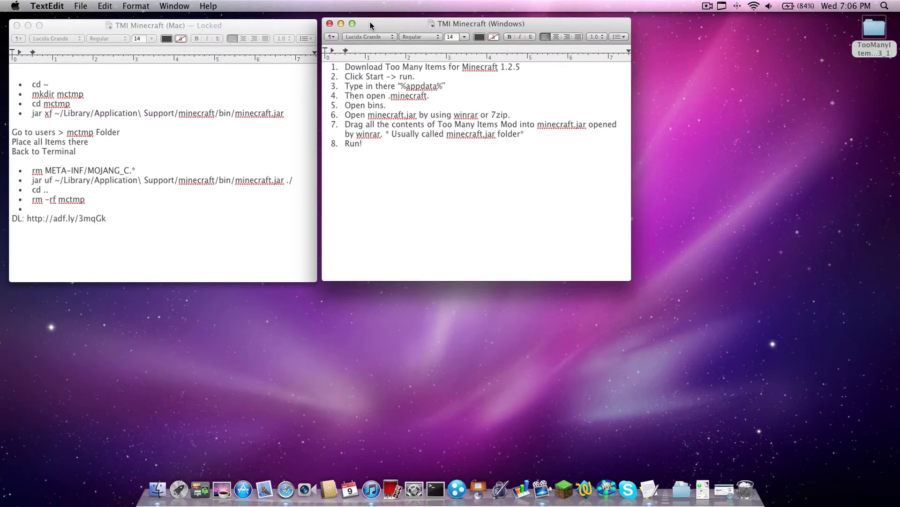
Step: Put away the Windows steps document and open the TooManyItems desktop folder in Finder
click(343, 26)
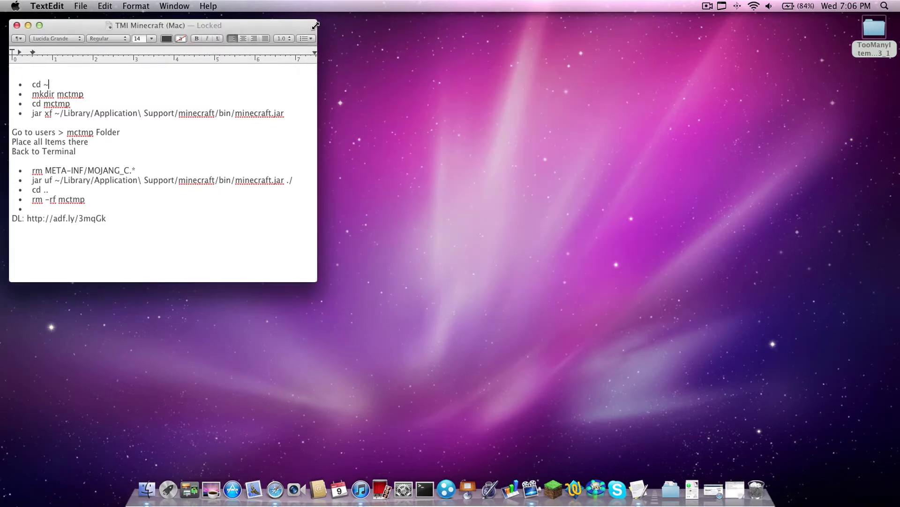
drag(315, 26, 319, 25)
click(771, 71)
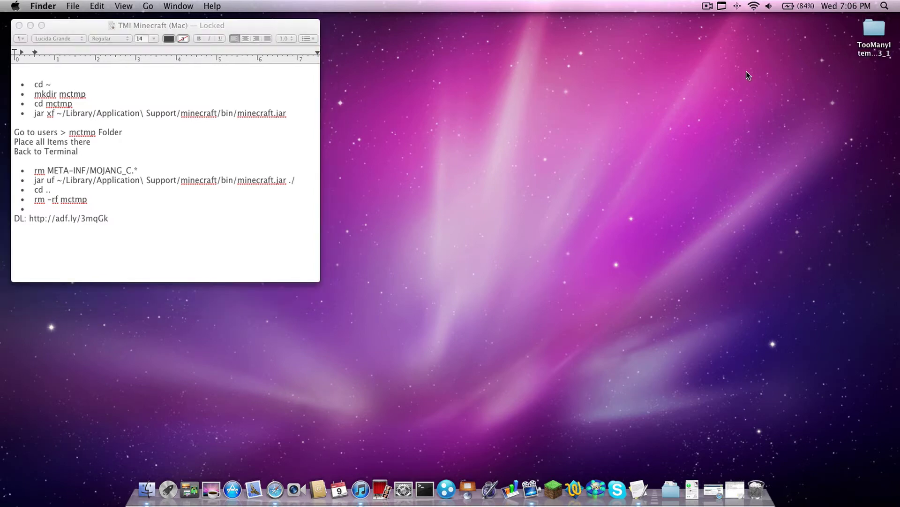
double_click(874, 30)
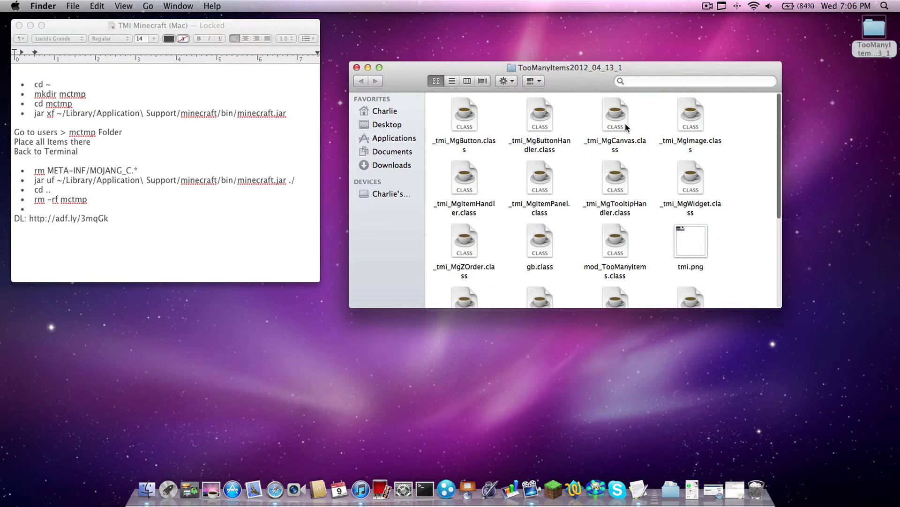
scroll(583, 142, down, 5)
scroll(583, 148, up, 5)
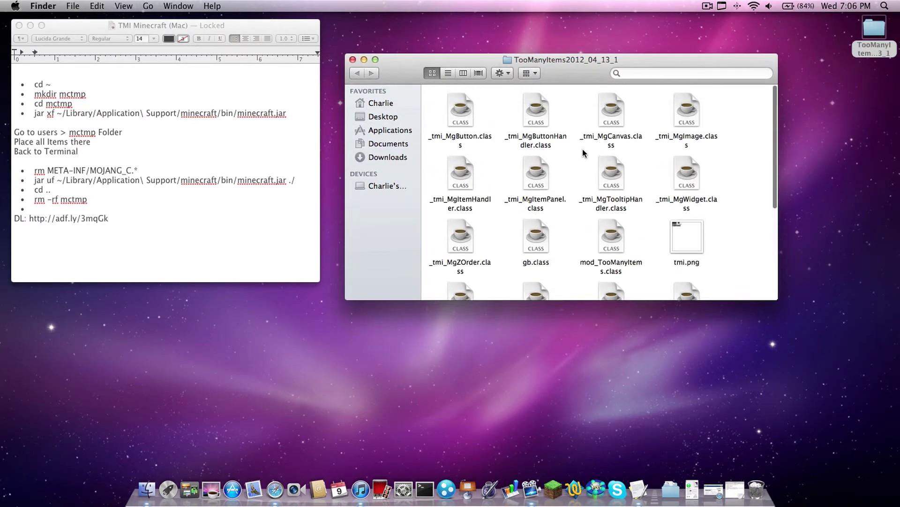
Step: Review the folder's class files and tmi.png, then close it leaving only the Mac command list
drag(582, 147, 565, 272)
click(567, 267)
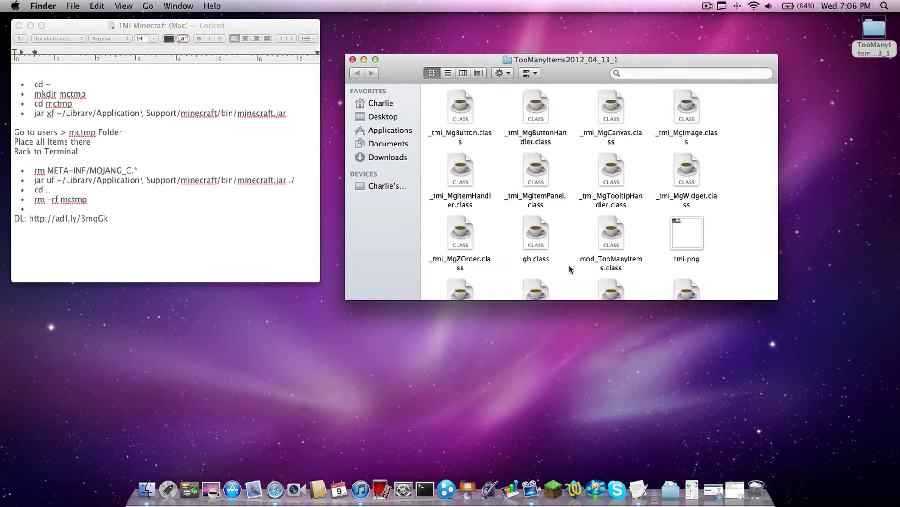
click(352, 59)
mouse_move(341, 39)
mouse_down()
mouse_move(447, 177)
mouse_move(604, 284)
mouse_up()
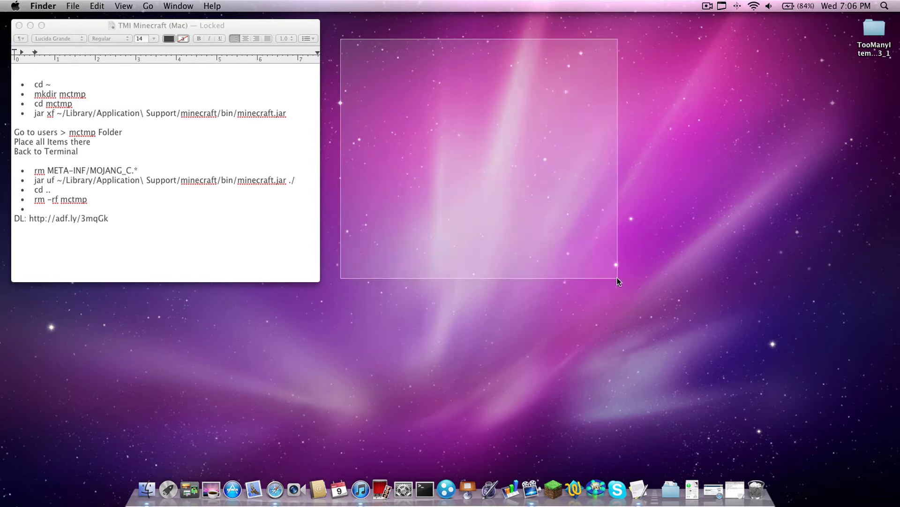
drag(605, 282, 616, 277)
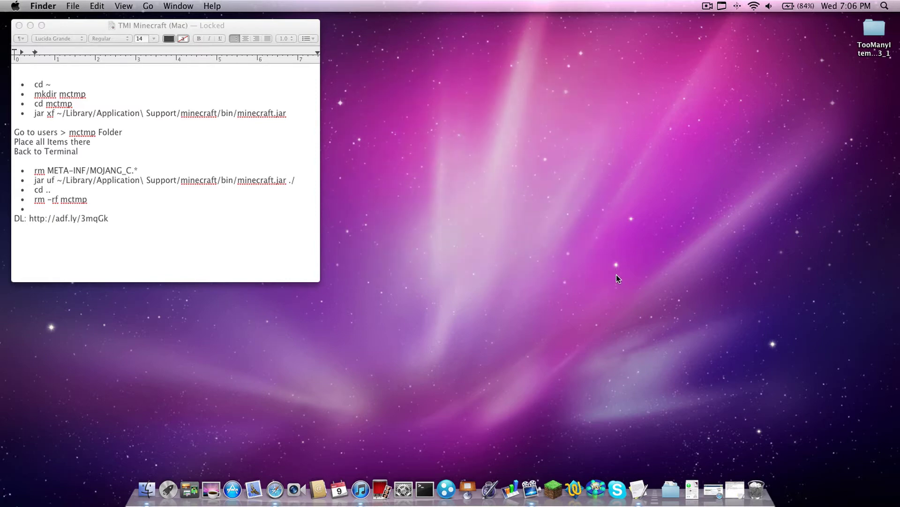
Step: Browse Applications > Utilities in a Finder window looking for Terminal, then close it
click(425, 489)
click(147, 489)
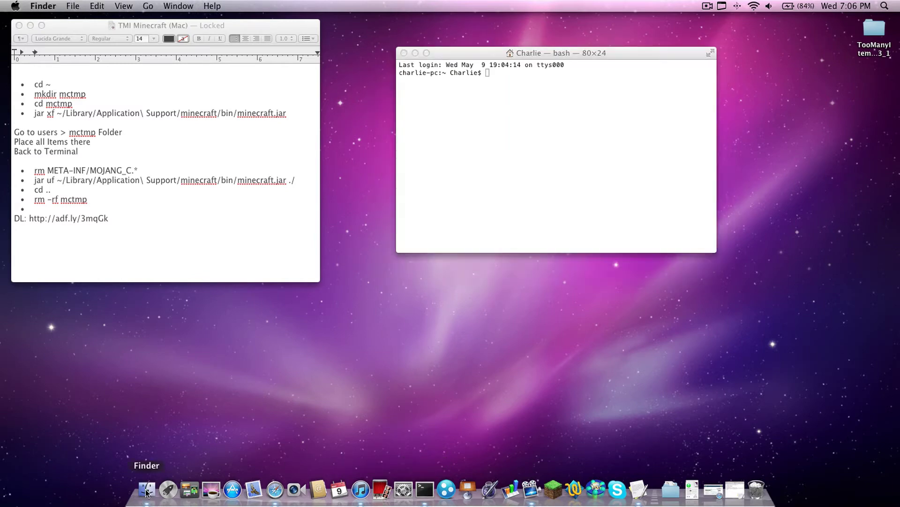
click(71, 194)
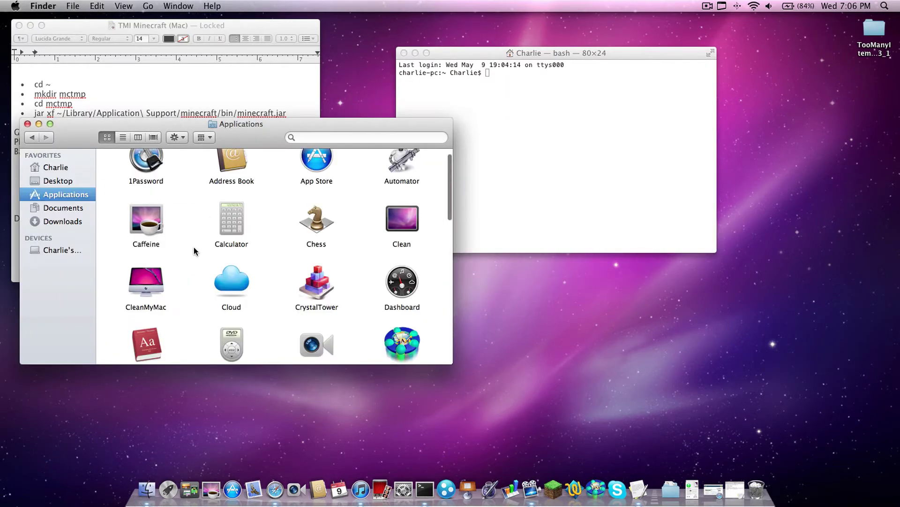
scroll(193, 251, down, 10)
click(225, 321)
double_click(226, 321)
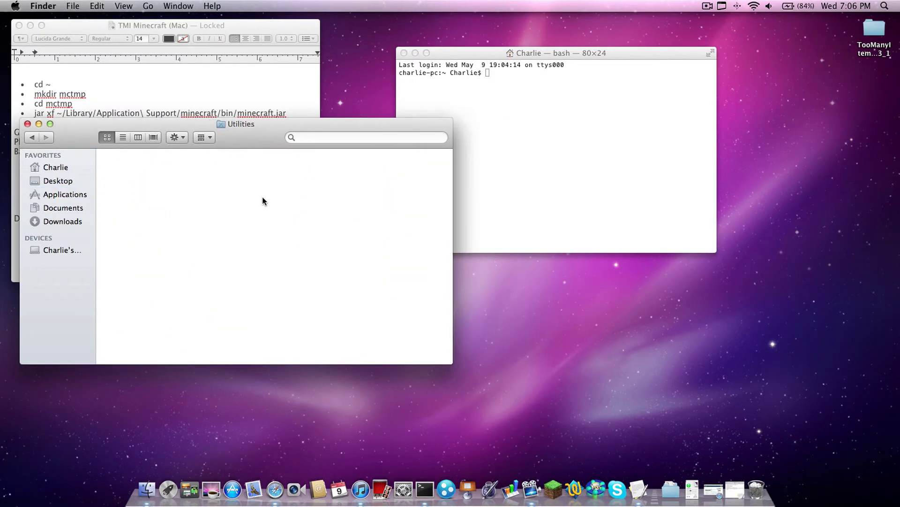
scroll(235, 279, down, 3)
scroll(236, 279, down, 3)
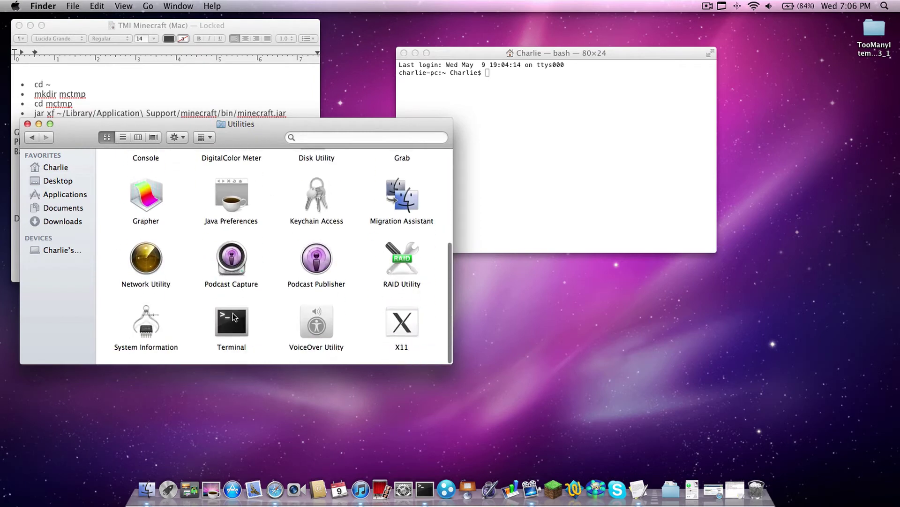
key(super+w)
Step: Launch Terminal through Spotlight so a bash prompt sits beside the Mac command list
key(super+space)
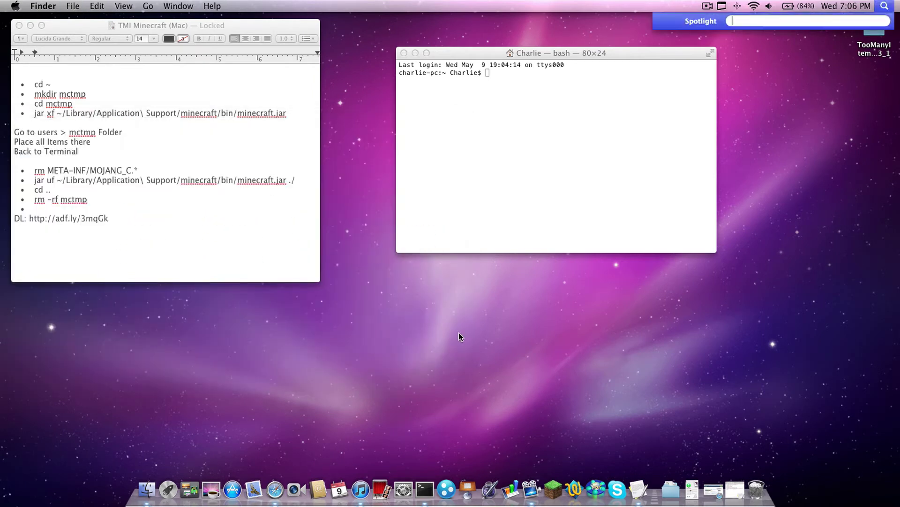
text(terminal)
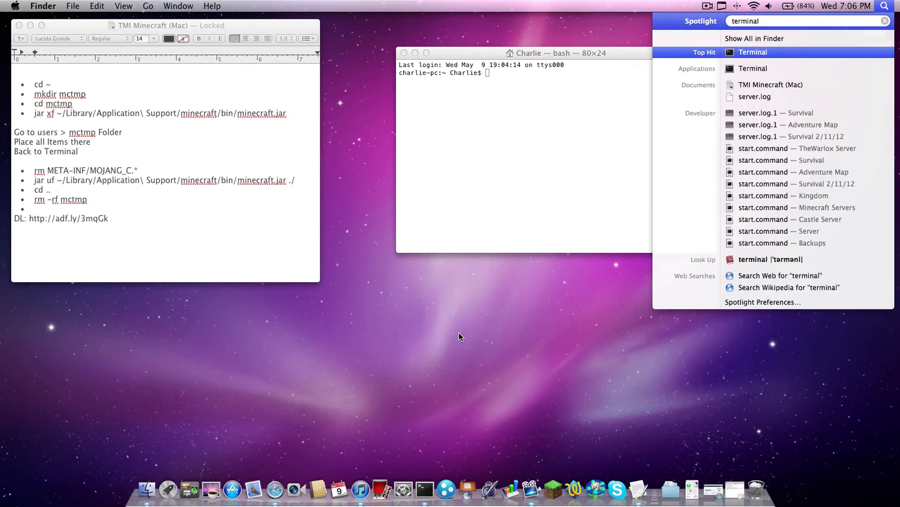
key(Escape)
key(Escape)
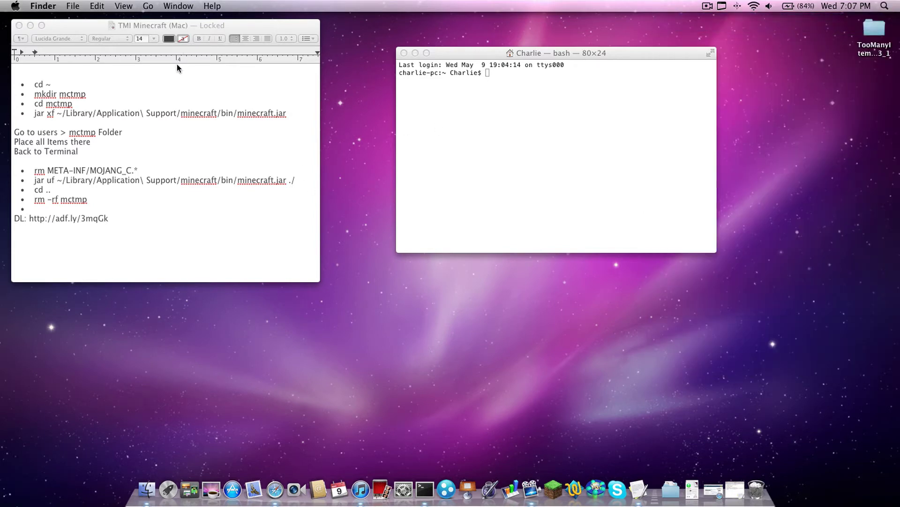
Step: Run 'cd ~' and 'mkdir mctmp' in Terminal, pasted from the command notes
click(176, 70)
drag(55, 85, 45, 85)
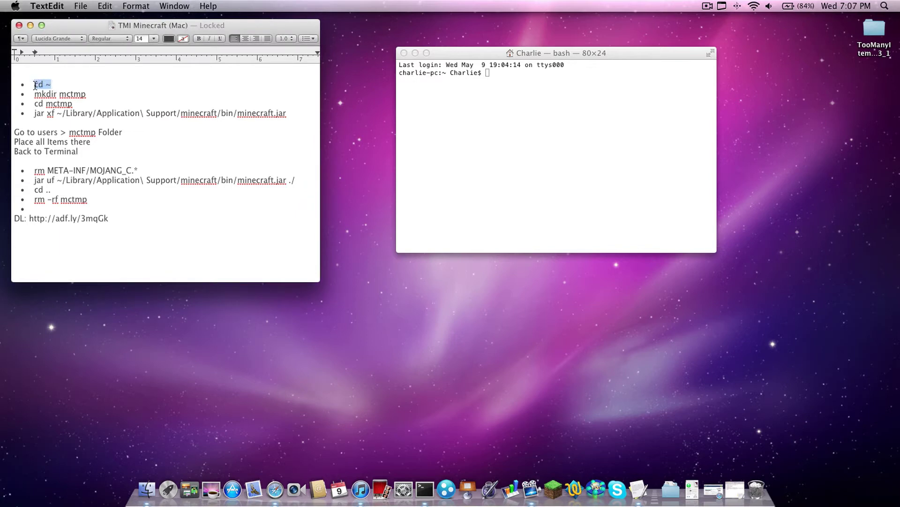
key(super+c)
click(479, 90)
key(super+v)
key(Return)
drag(100, 103, 37, 94)
click(109, 97)
click(525, 121)
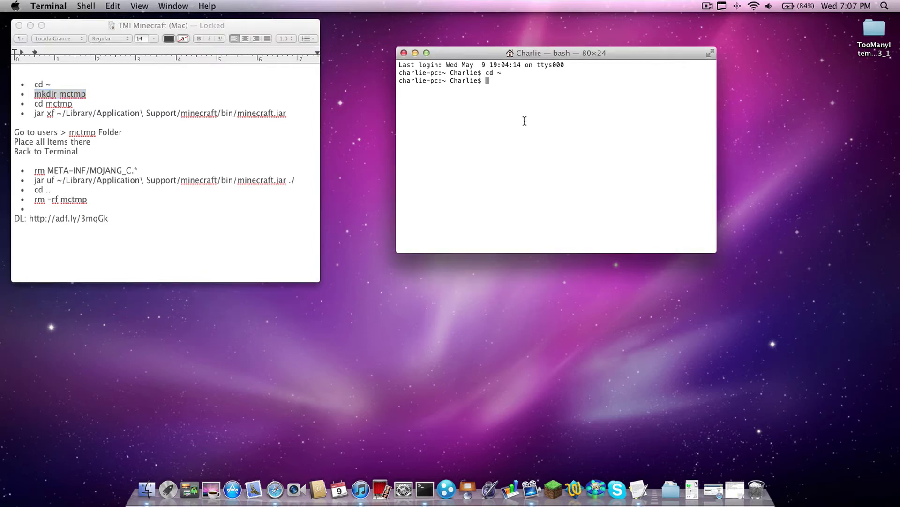
key(super+v)
key(Return)
Step: Run 'cd mctmp' and the 'jar xf …/minecraft.jar' command to extract the jar into mctmp
click(61, 98)
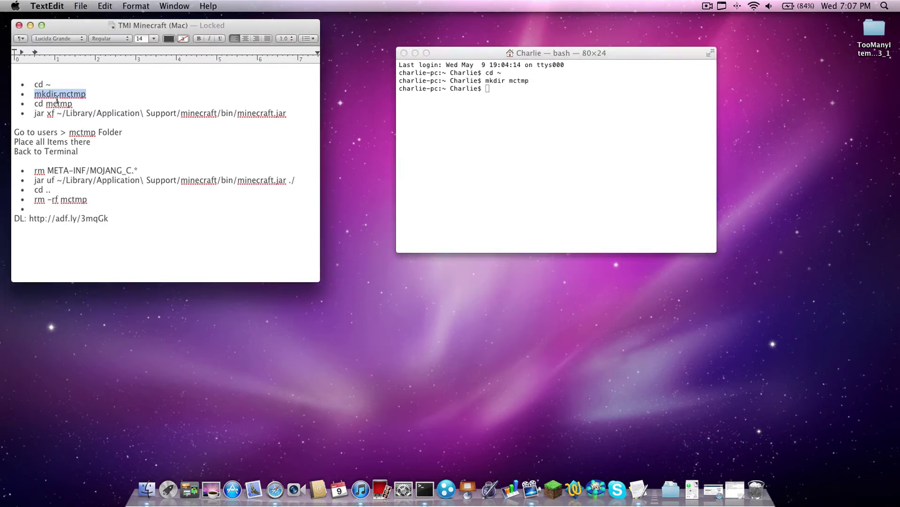
drag(72, 103, 37, 105)
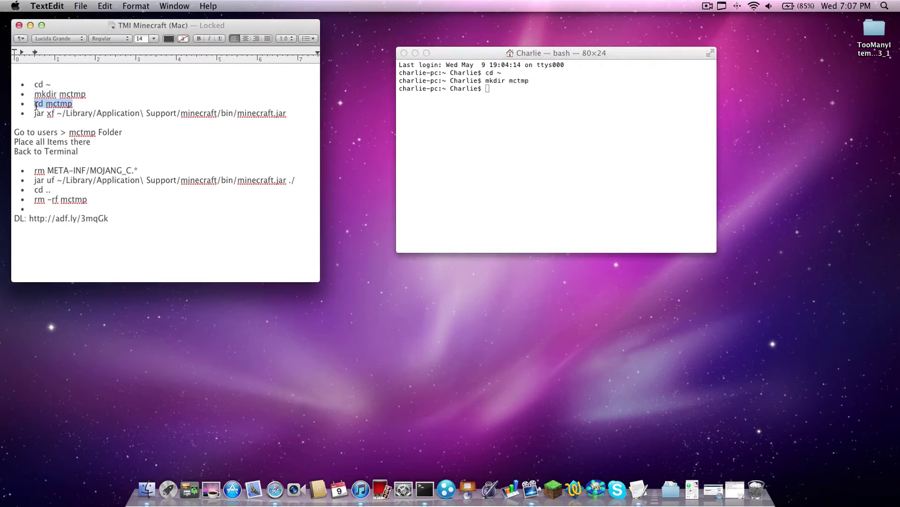
click(464, 96)
key(super+v)
key(Return)
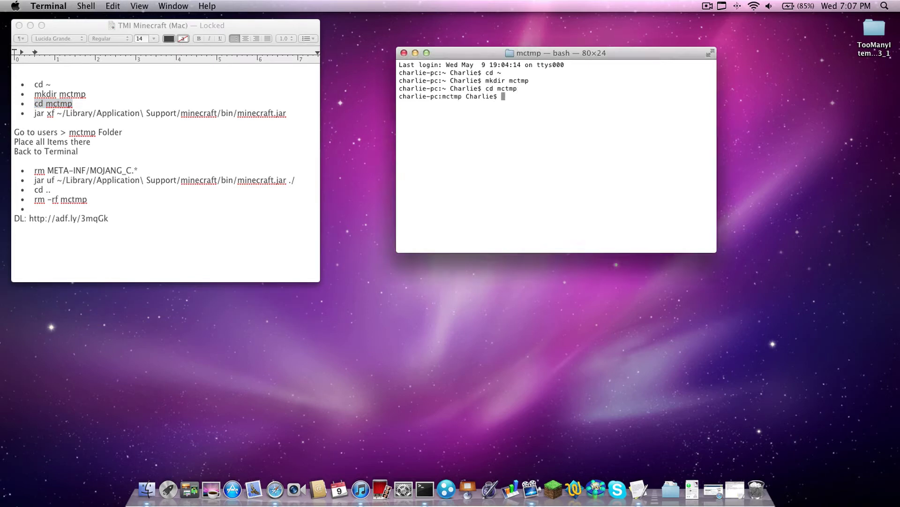
click(117, 109)
drag(302, 113, 36, 115)
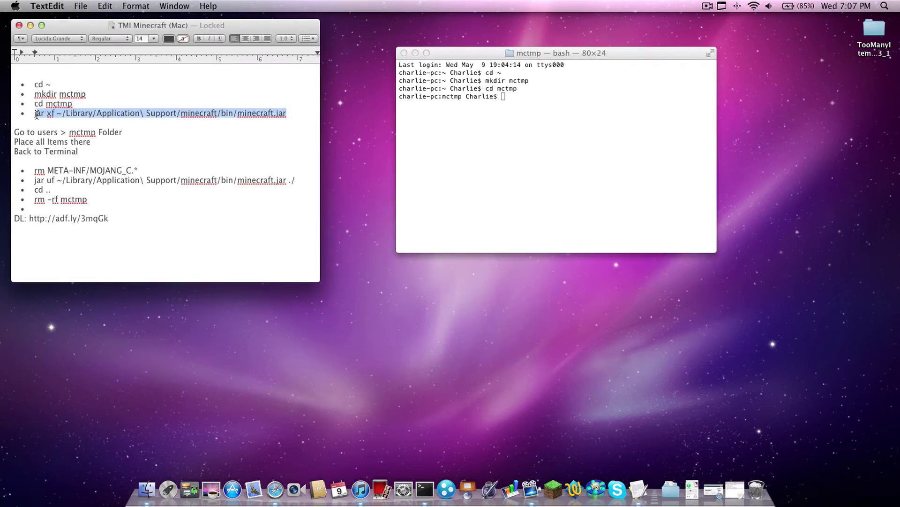
click(552, 139)
key(super+v)
key(Return)
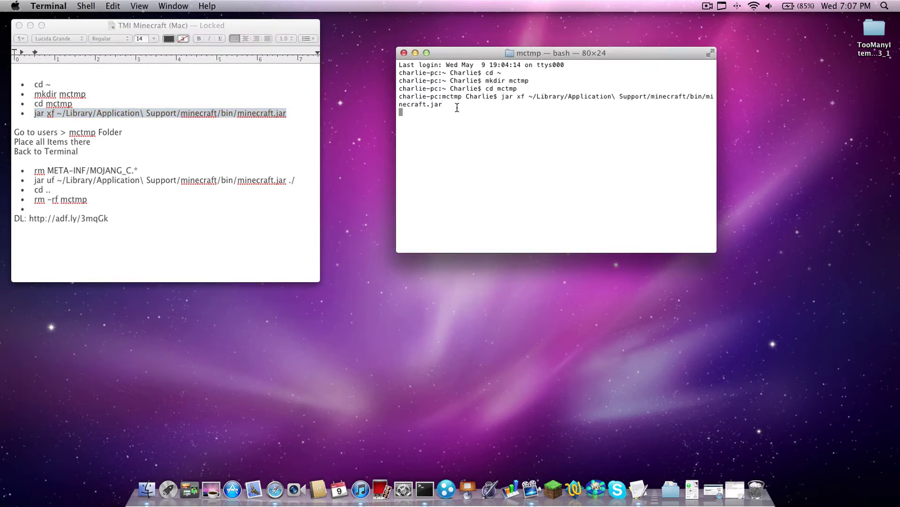
Step: Hide the Terminal window and clear the selection in the command notes
drag(456, 44, 421, 38)
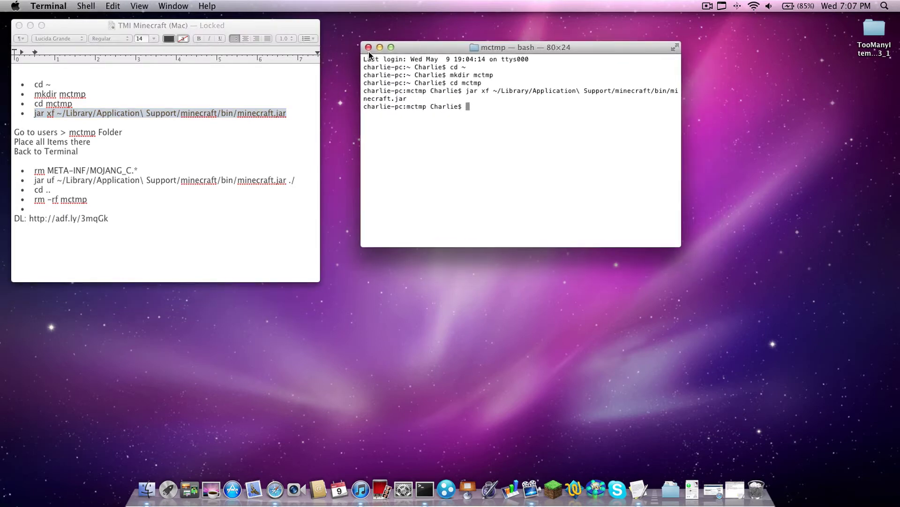
key(super+q)
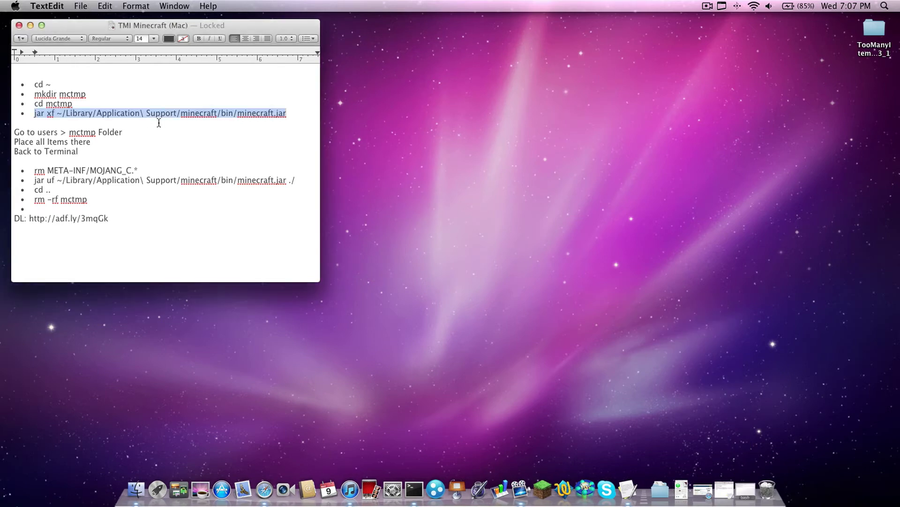
click(149, 130)
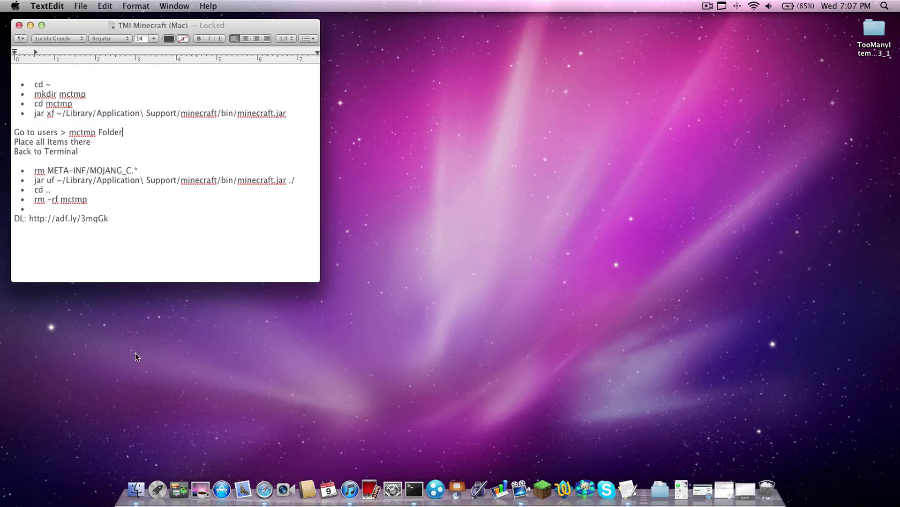
Step: Open a Finder window on the Charlie home folder and show mctmp with its extracted class files
click(136, 490)
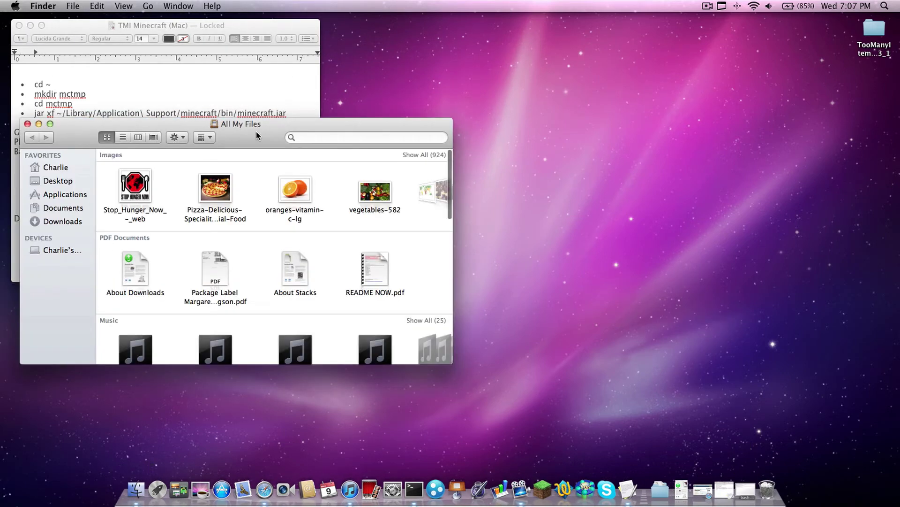
drag(256, 135, 580, 59)
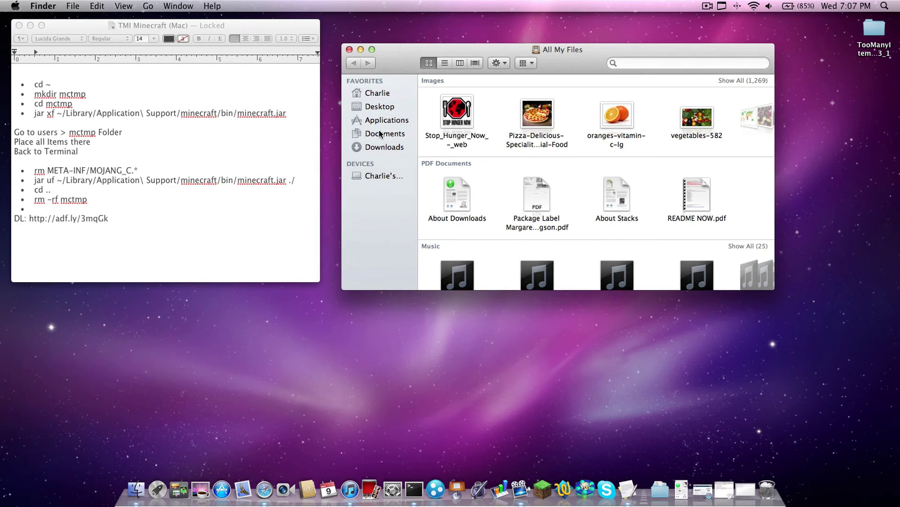
click(377, 94)
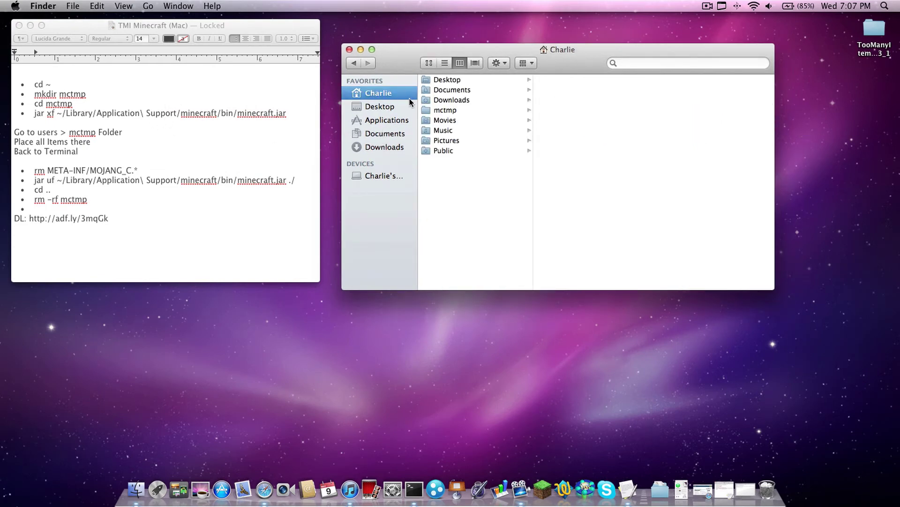
click(437, 111)
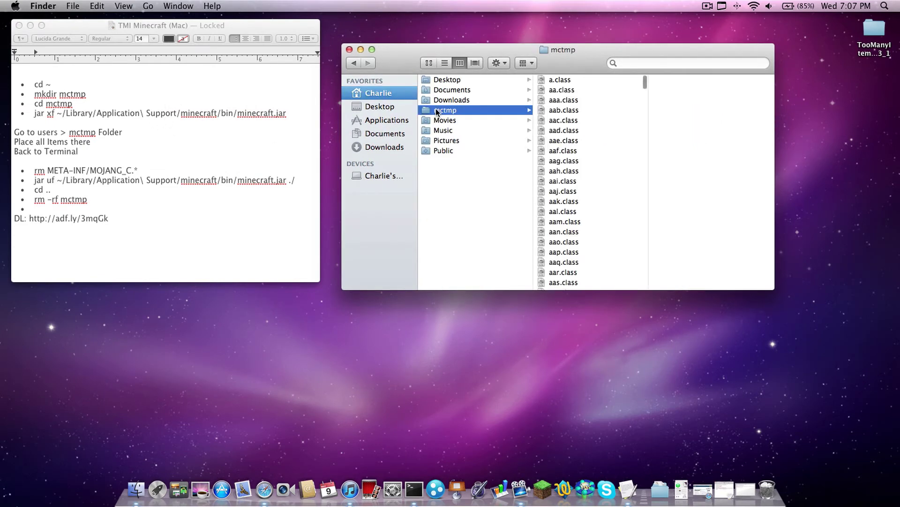
key(space)
key(space)
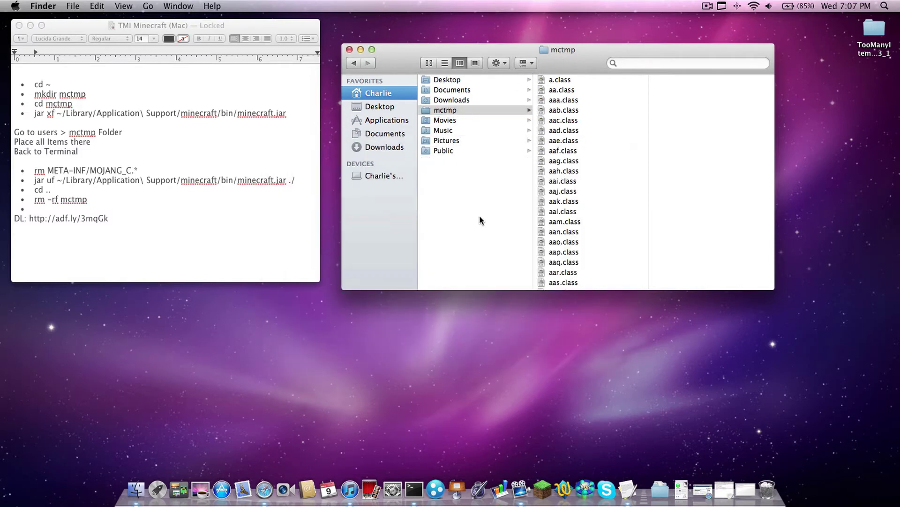
click(451, 113)
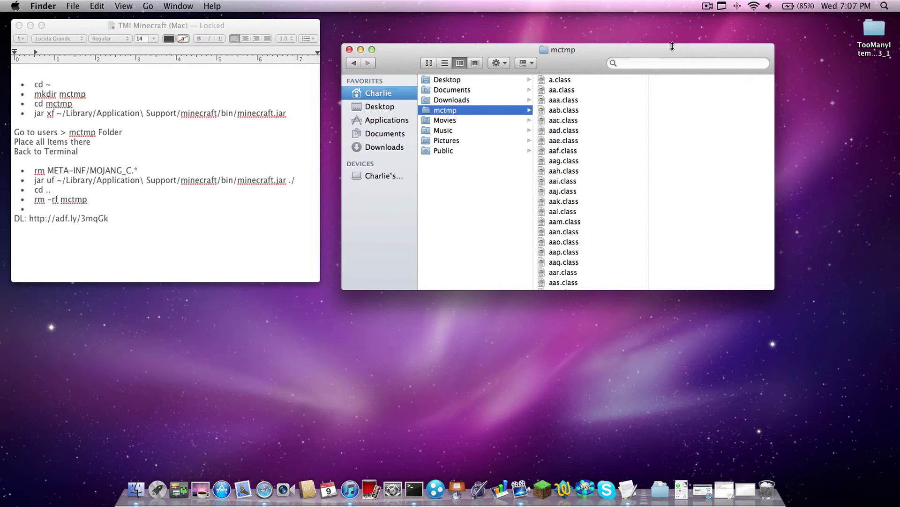
Step: Open the TooManyItems desktop folder beside mctmp and select all of its files
drag(656, 52, 656, 33)
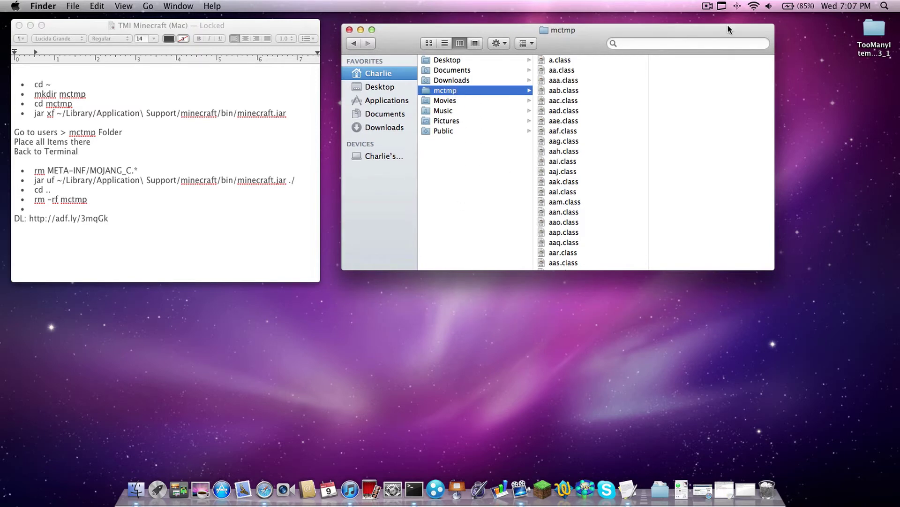
double_click(874, 30)
mouse_move(563, 30)
mouse_down()
mouse_move(462, 110)
mouse_move(289, 217)
mouse_up()
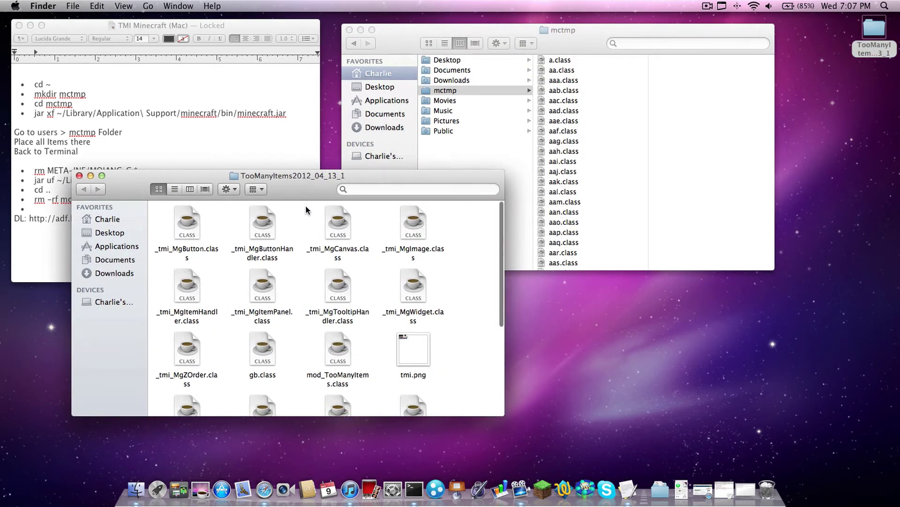
key(super+a)
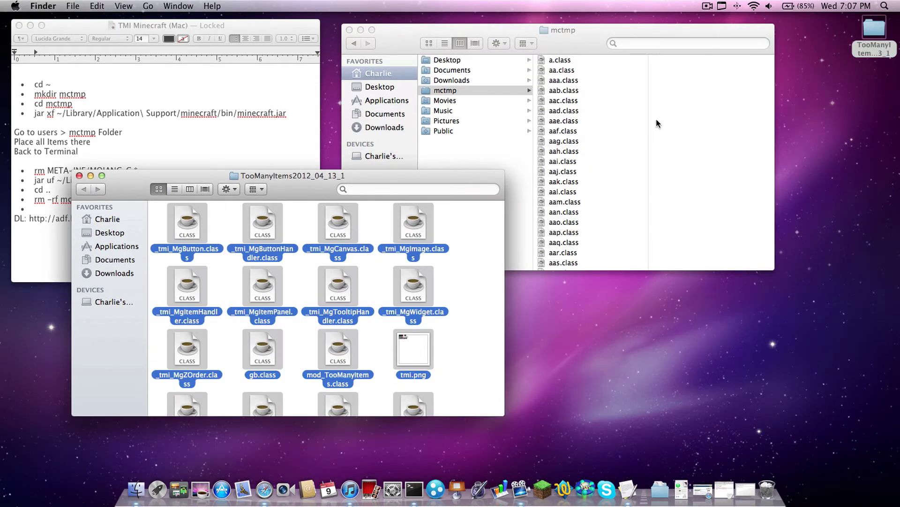
Step: Paste the 22 Too Many Items files into mctmp, replacing the existing class files
click(635, 113)
click(638, 109)
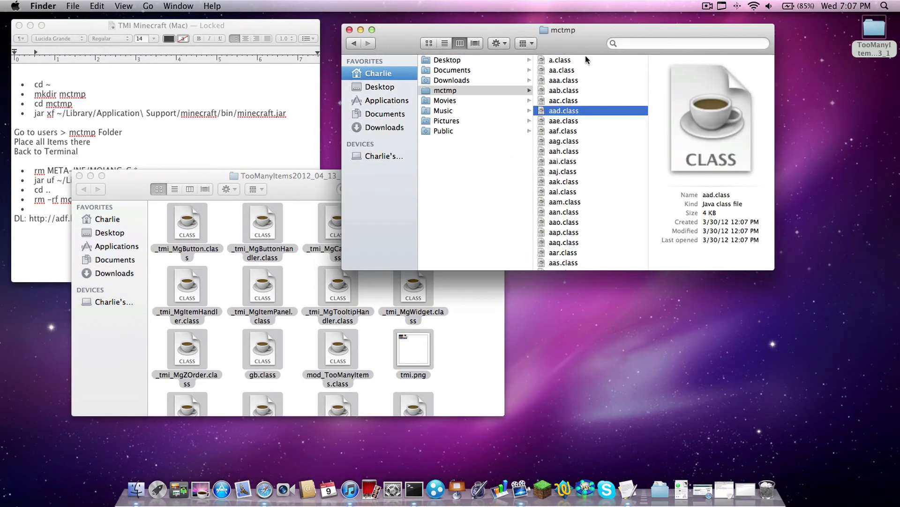
click(474, 90)
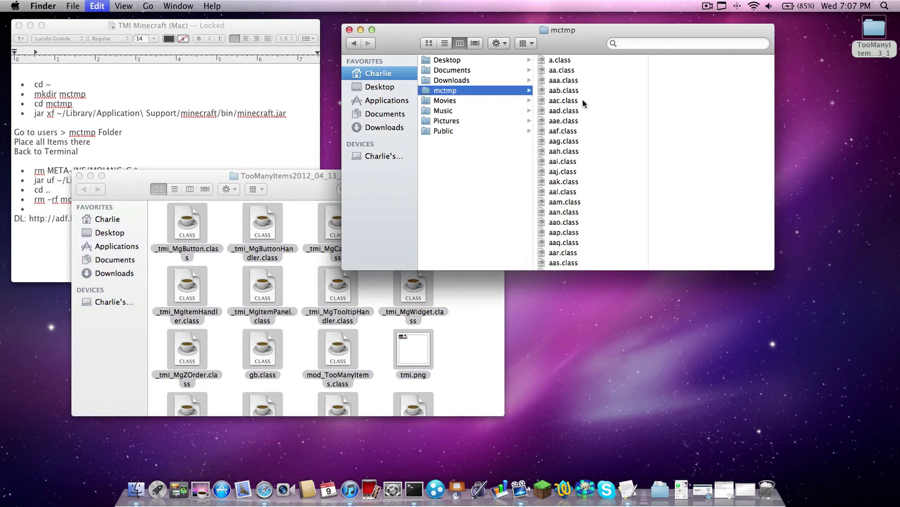
key(super+alt+v)
click(190, 75)
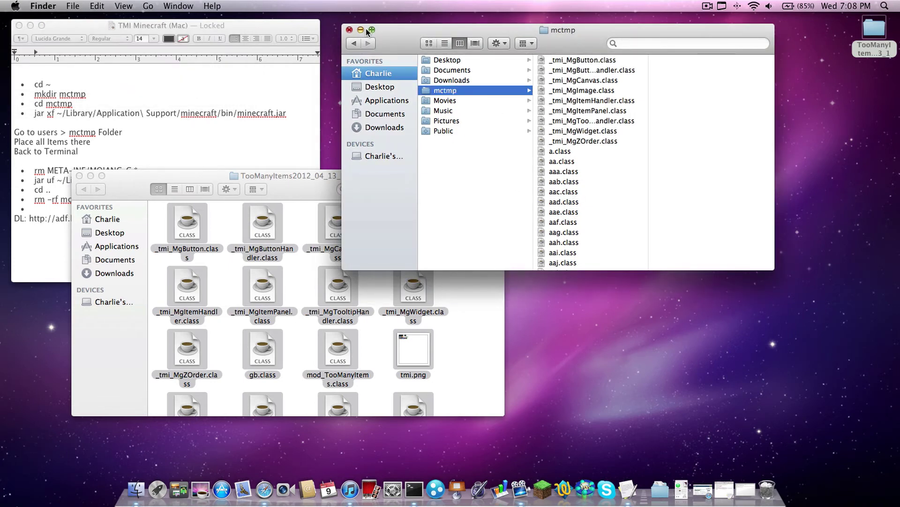
Step: Close both Finder folder windows, leaving only the command notes open
click(350, 31)
key(super+a)
drag(91, 174, 412, 85)
Step: Restore Terminal and select 'rm META-INF/MOJANG_C.*' in the notes, dismissing the locked-file warning
click(401, 85)
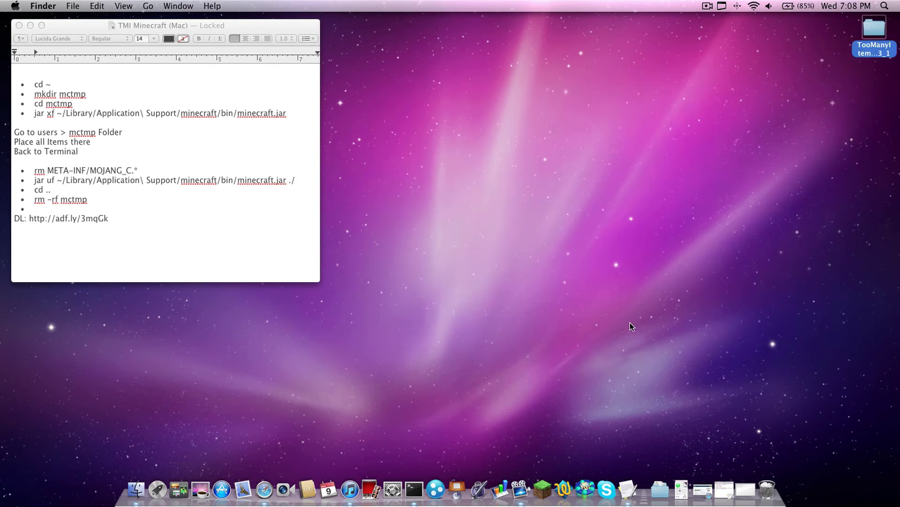
click(746, 491)
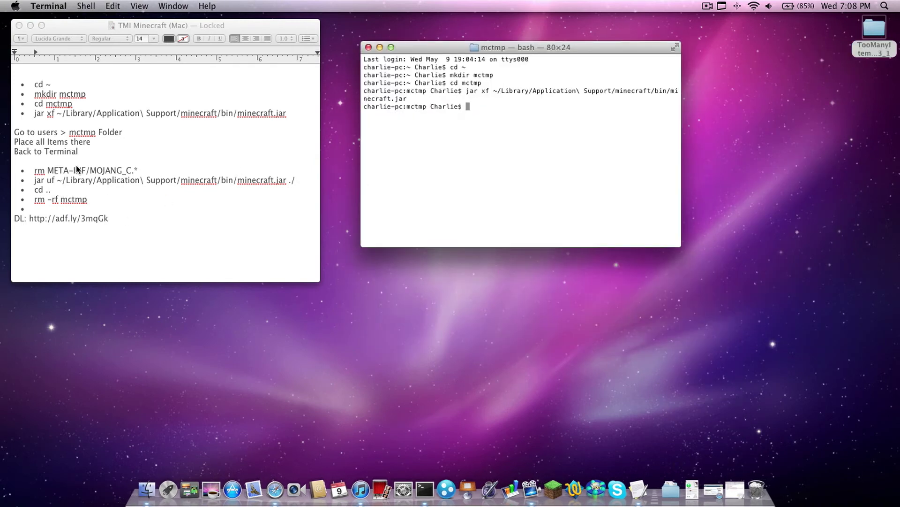
click(141, 176)
drag(139, 172, 36, 173)
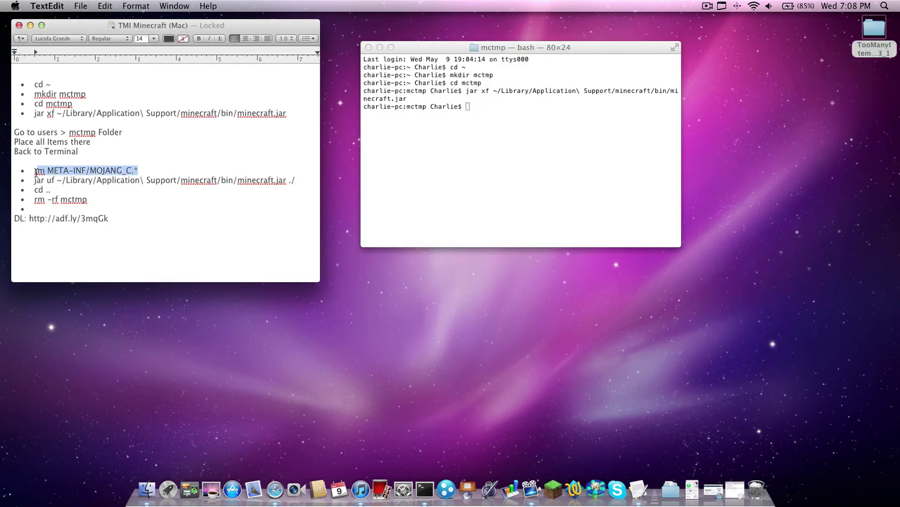
key(super+x)
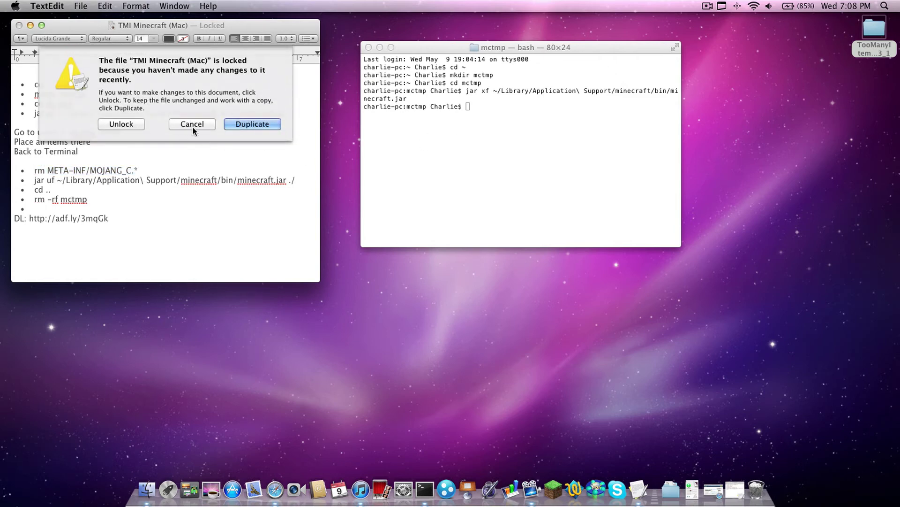
click(193, 128)
drag(137, 170, 32, 171)
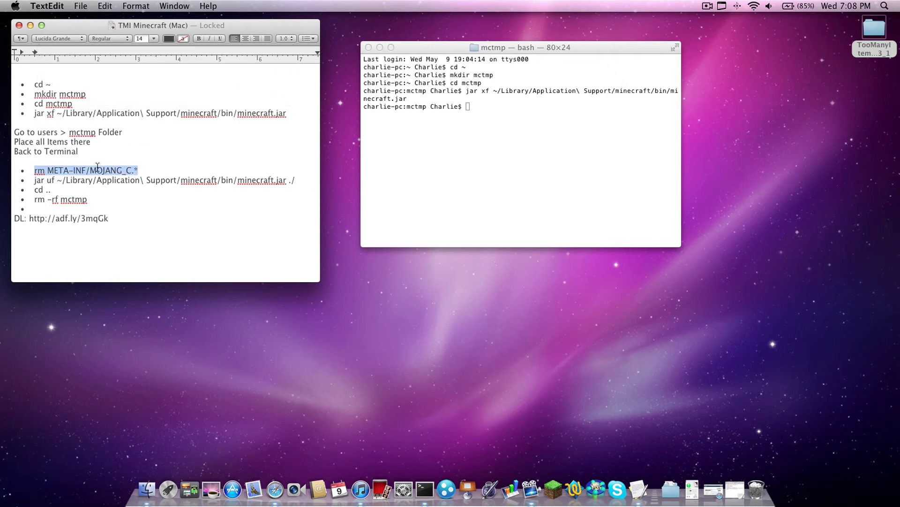
Step: Run 'rm META-INF/MOJANG_C.*' in mctmp, which reports no such file or directory
click(442, 167)
key(super+v)
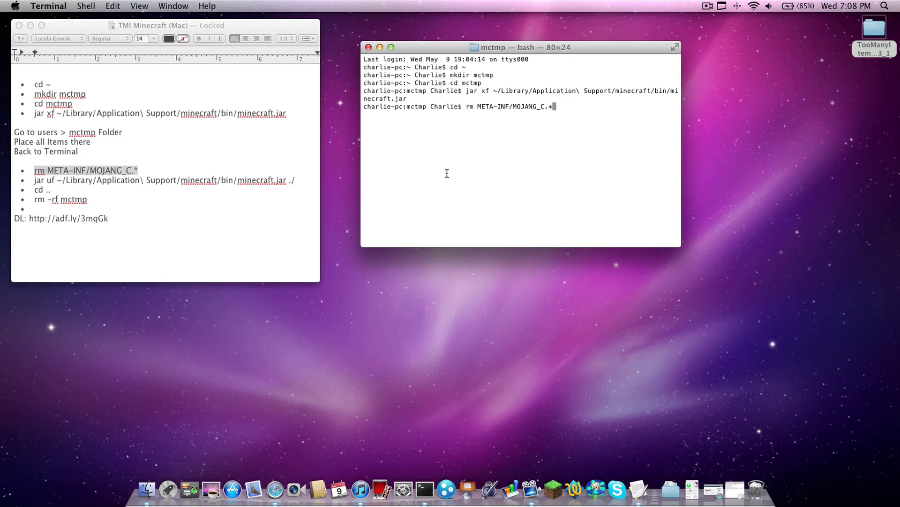
key(super+a)
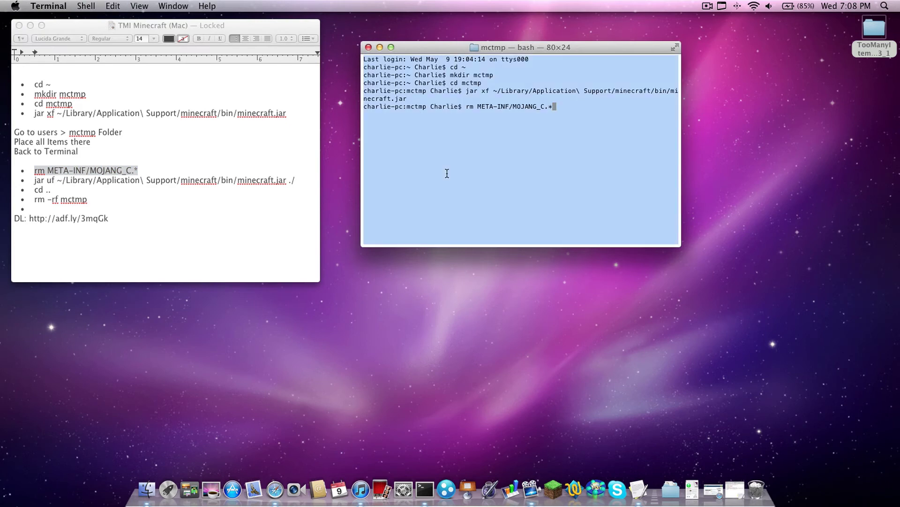
key(Escape)
key(BackSpace)
key(BackSpace)
key(BackSpace)
key(BackSpace)
key(BackSpace)
key(BackSpace)
key(BackSpace)
key(BackSpace)
key(BackSpace)
key(BackSpace)
key(BackSpace)
key(BackSpace)
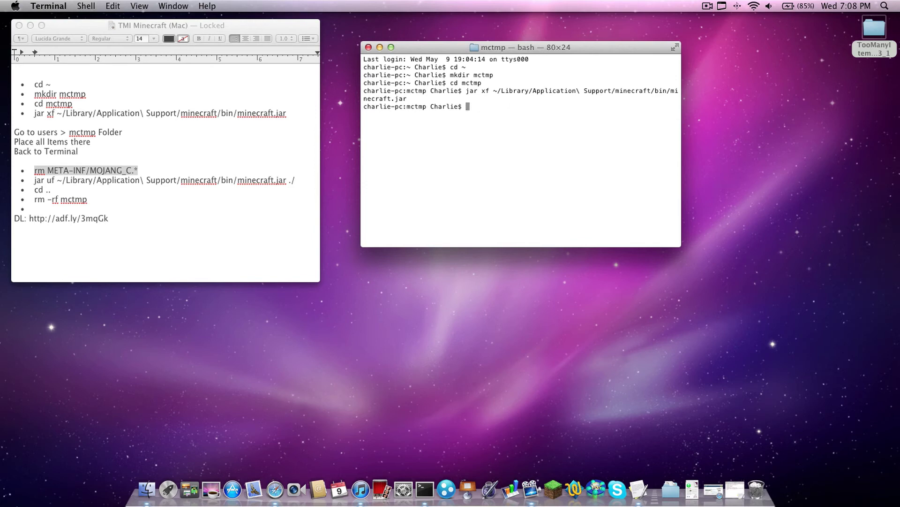
key(super+v)
key(Return)
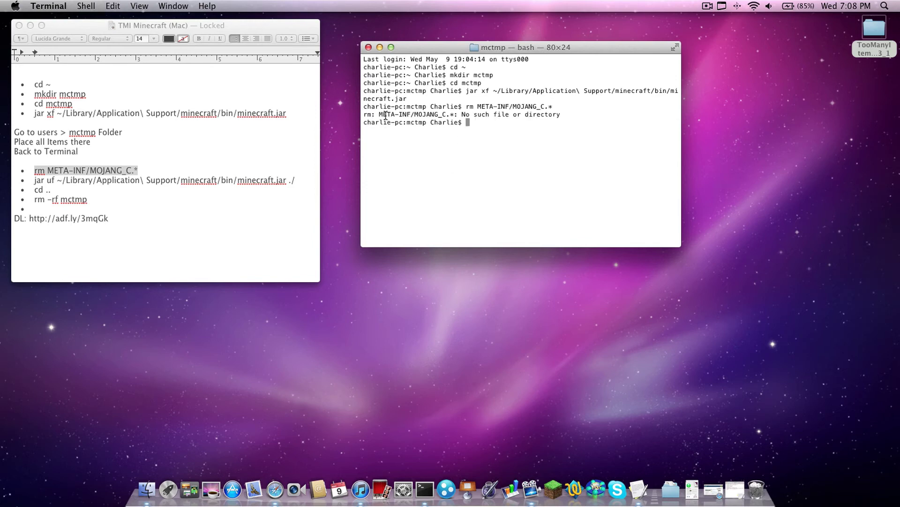
drag(397, 115, 555, 114)
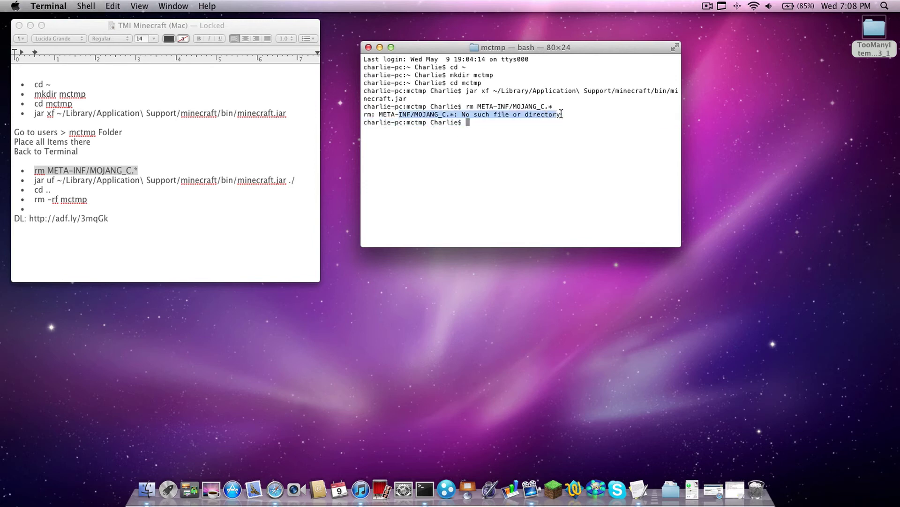
Step: Run 'jar uf …/minecraft.jar ./' to update minecraft.jar with the mctmp contents
click(563, 114)
click(163, 205)
drag(295, 181, 35, 182)
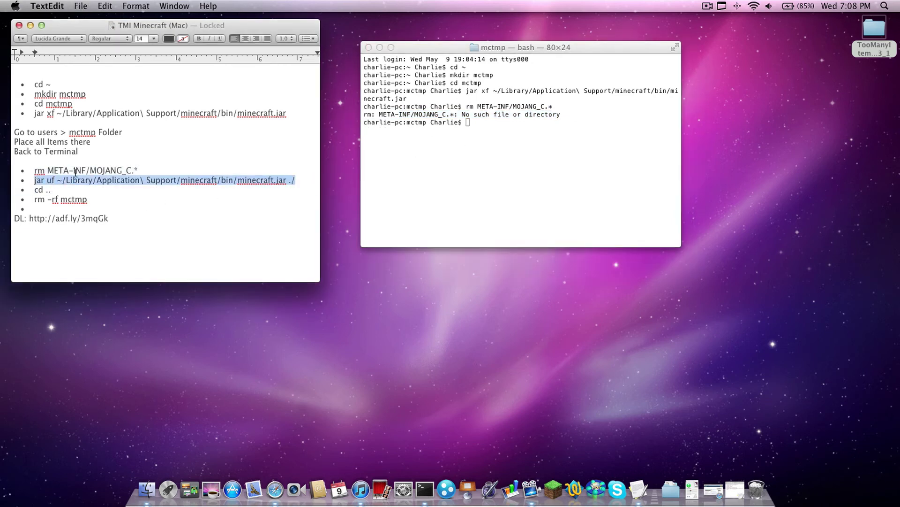
key(super+c)
click(362, 172)
key(super+v)
key(Return)
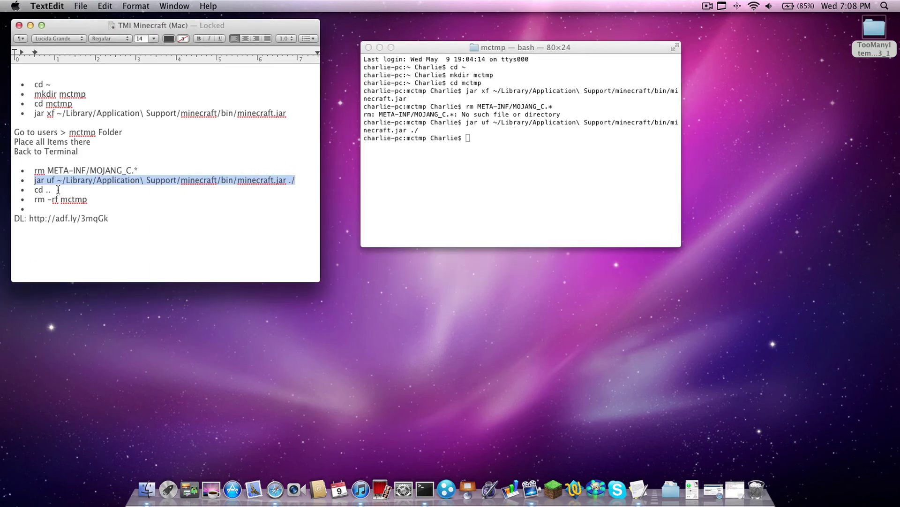
Step: Run 'cd ..' then 'rm -rf mctmp' to delete the temporary folder from the home folder
drag(52, 190, 37, 191)
key(super+c)
click(450, 194)
key(super+v)
key(Return)
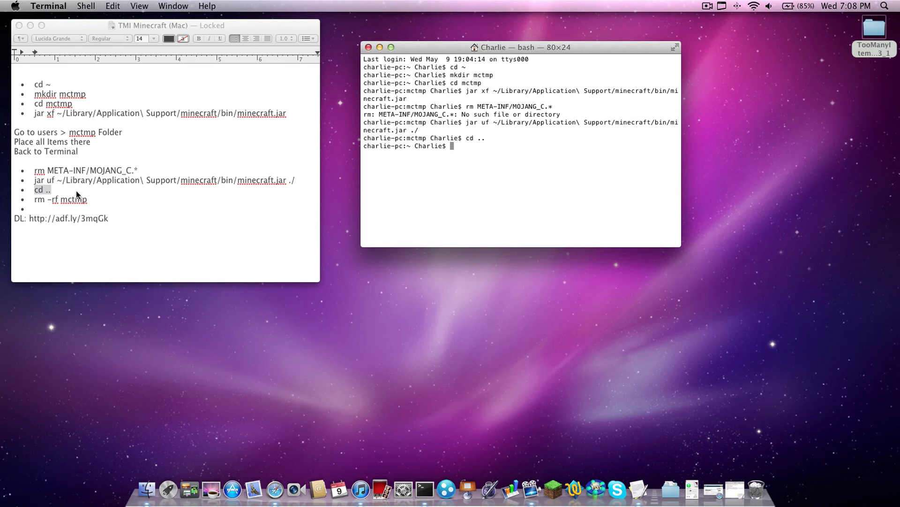
click(84, 199)
drag(87, 200, 33, 202)
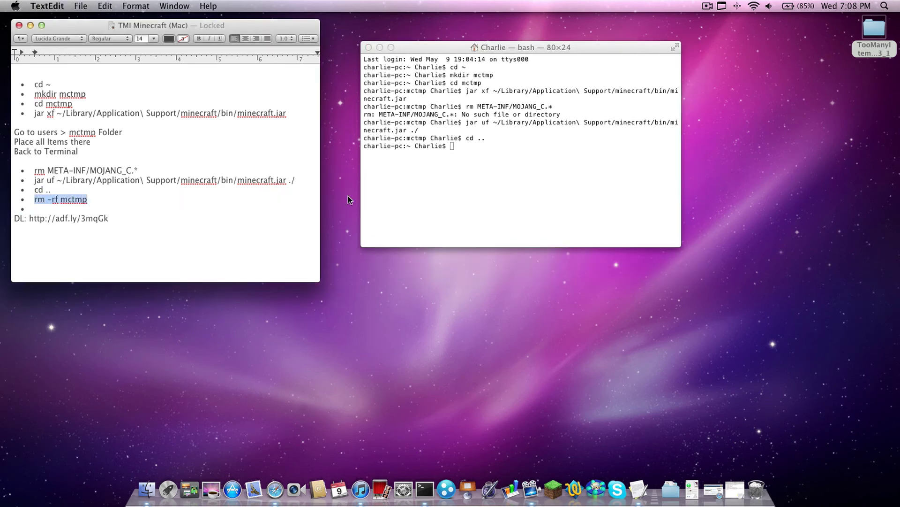
key(super+c)
click(428, 200)
key(super+v)
key(Return)
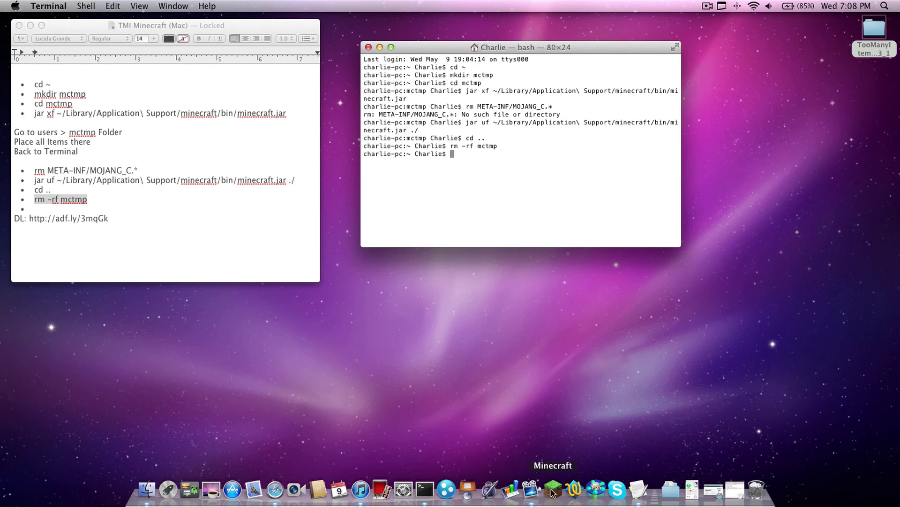
mouse_move(421, 49)
mouse_down()
mouse_move(374, 29)
mouse_move(469, 47)
mouse_up()
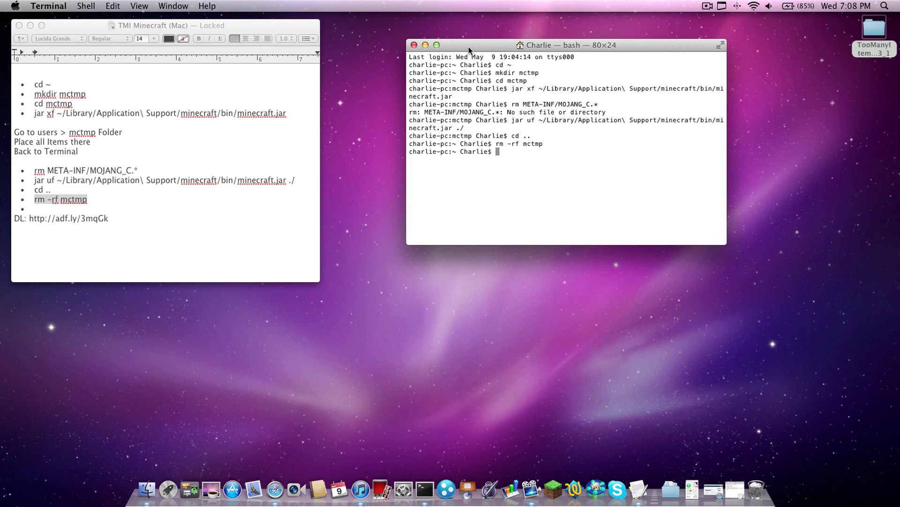
Step: Close the Terminal window and minimize the TextEdit instructions document
click(414, 46)
click(217, 26)
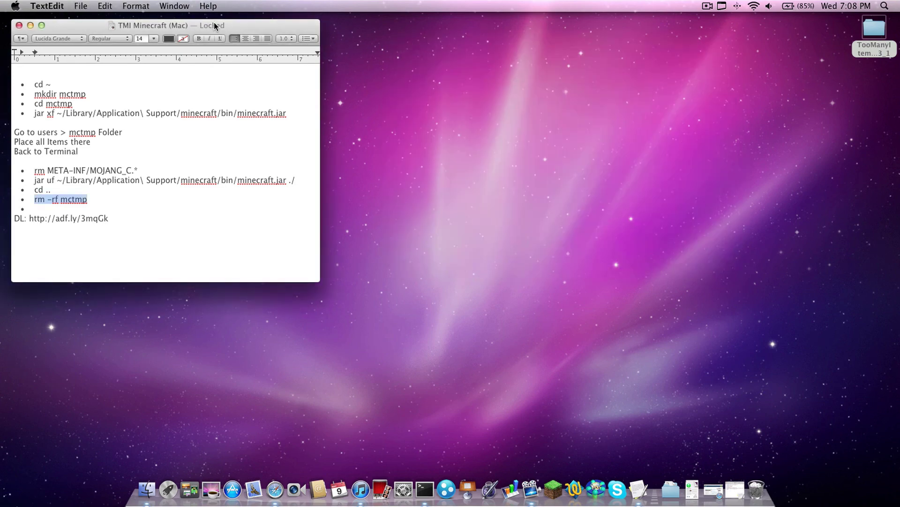
click(30, 26)
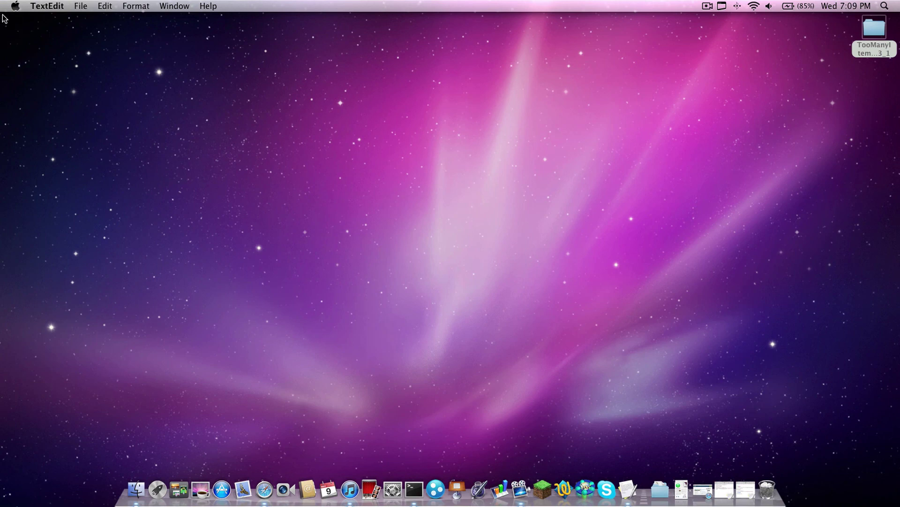
Step: Drag across the empty desktop, leaving only the TooManyItems folder icon showing
mouse_move(3, 18)
mouse_down()
mouse_move(168, 102)
mouse_move(160, 98)
mouse_up()
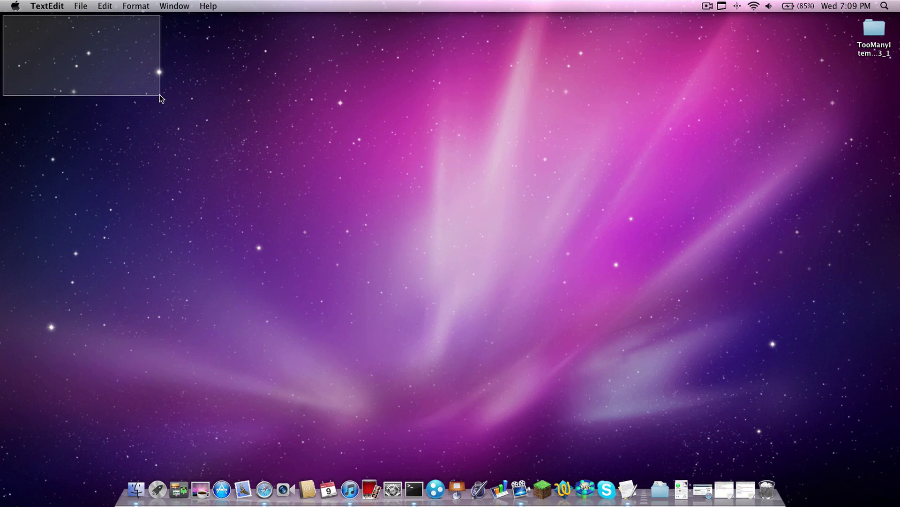
drag(159, 95, 160, 93)
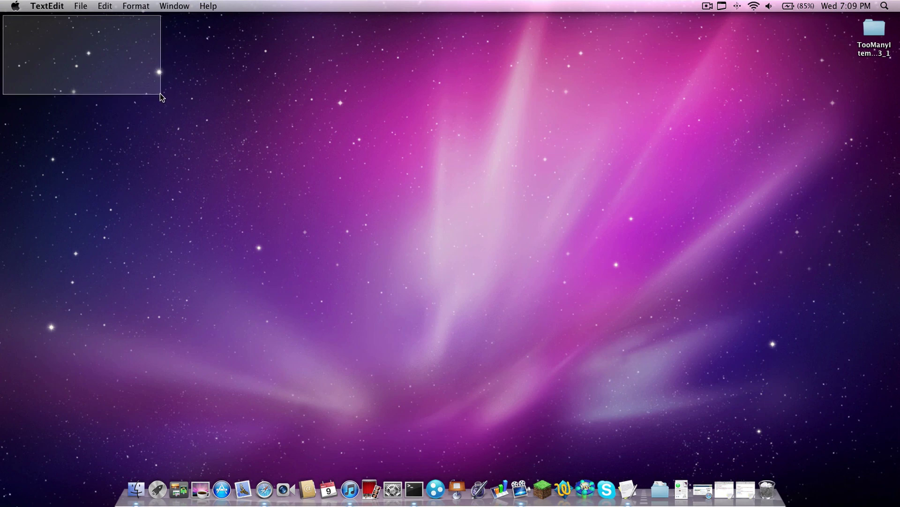
drag(254, 89, 387, 211)
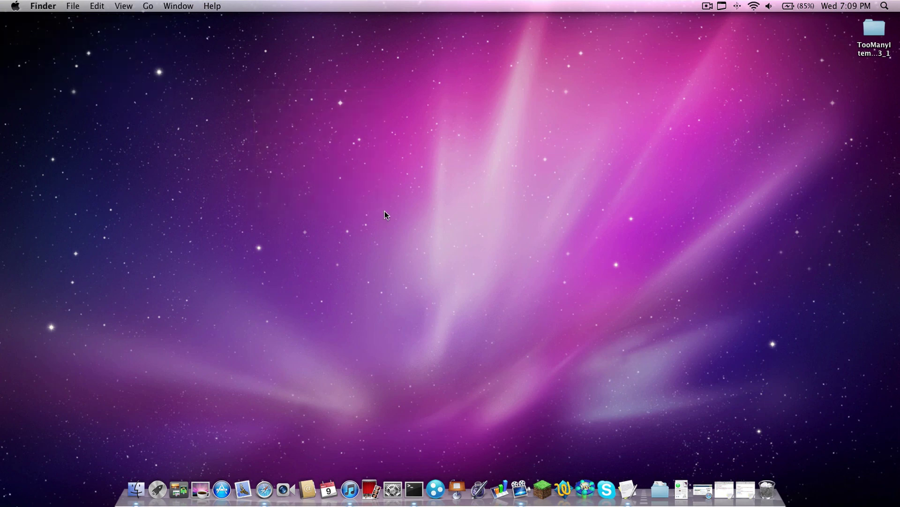